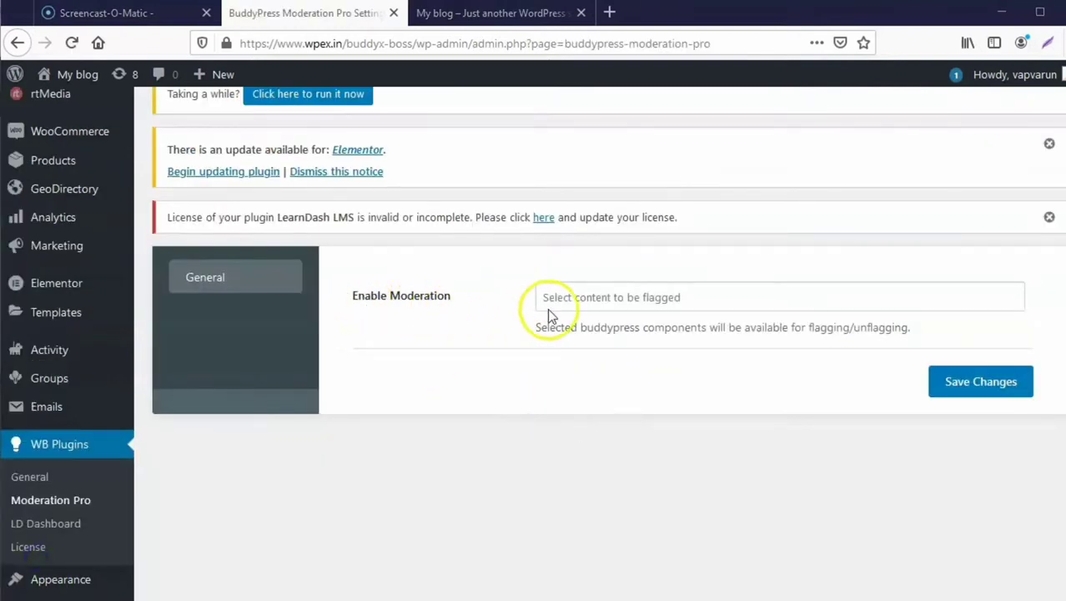
Enable moderation for the Activity Comment content type
click(552, 298)
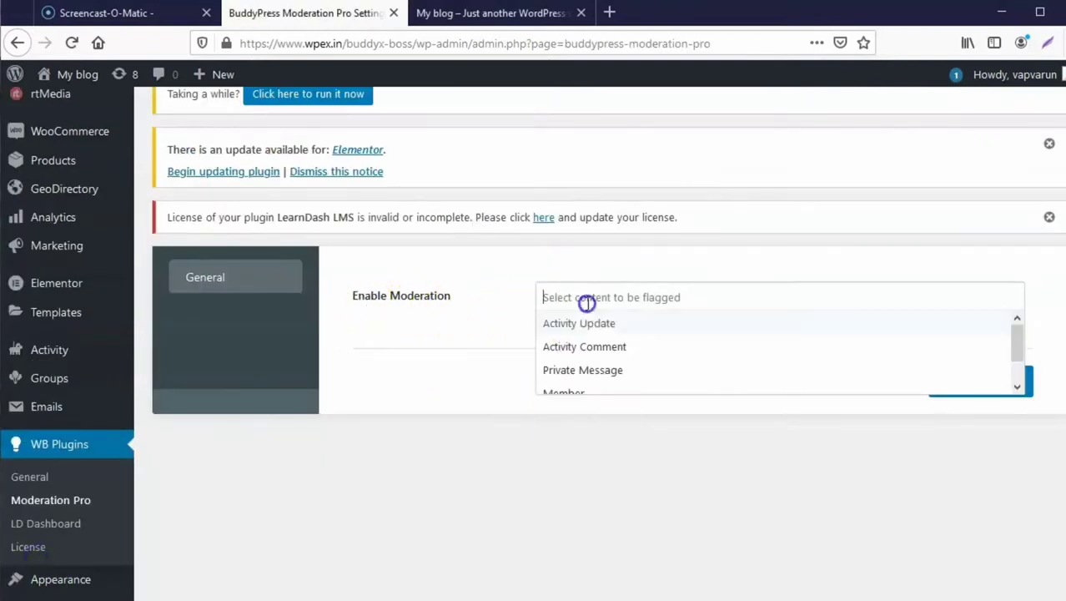
click(596, 347)
click(460, 343)
Add Group to the content types enabled for moderation
click(672, 303)
click(594, 350)
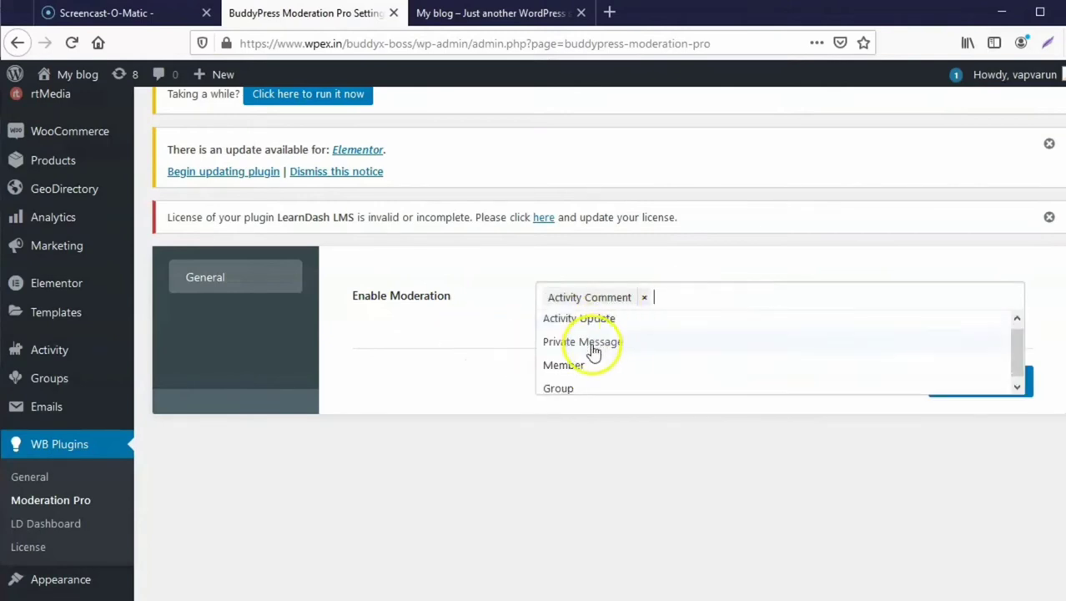
scroll(592, 350, down, 3)
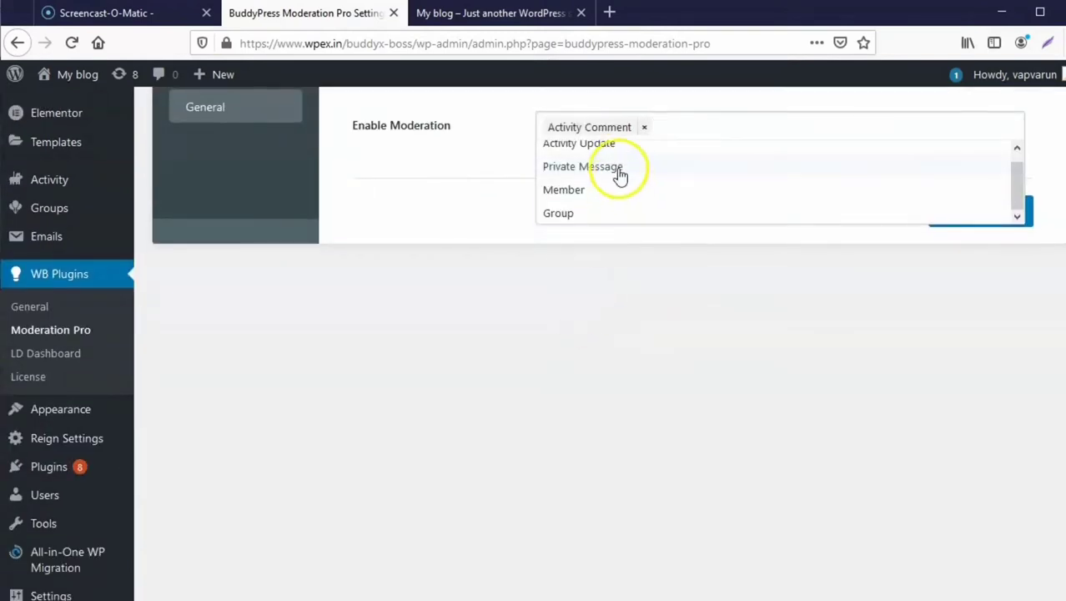
click(481, 176)
scroll(522, 252, up, 3)
click(686, 297)
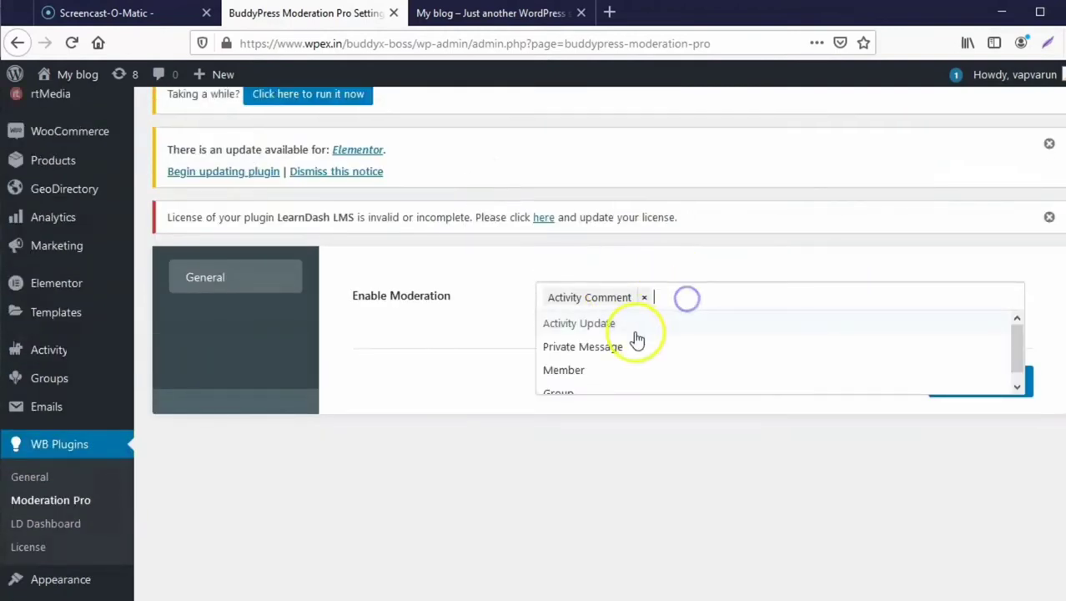
scroll(573, 377, down, 4)
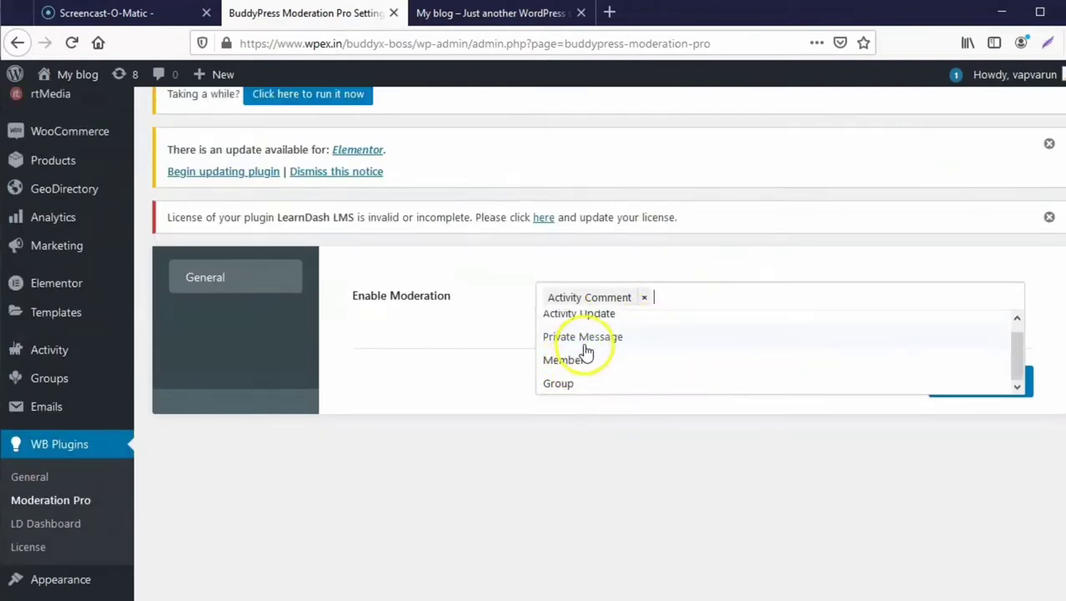
click(566, 122)
scroll(552, 258, up, 3)
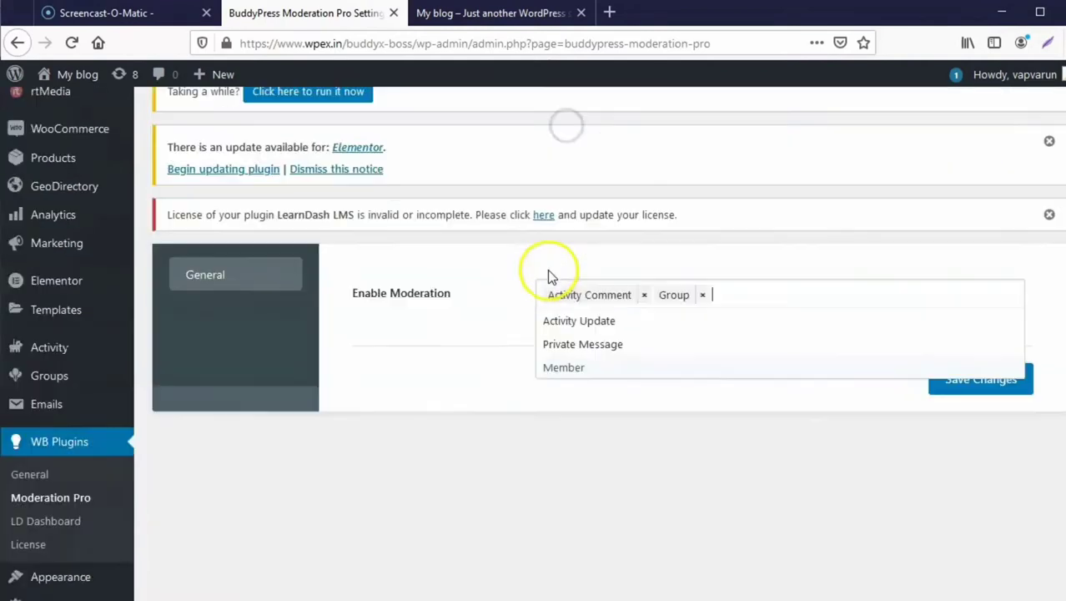
Add Activity Update, Member and Private Message to the content enabled for moderation and save the settings
click(583, 325)
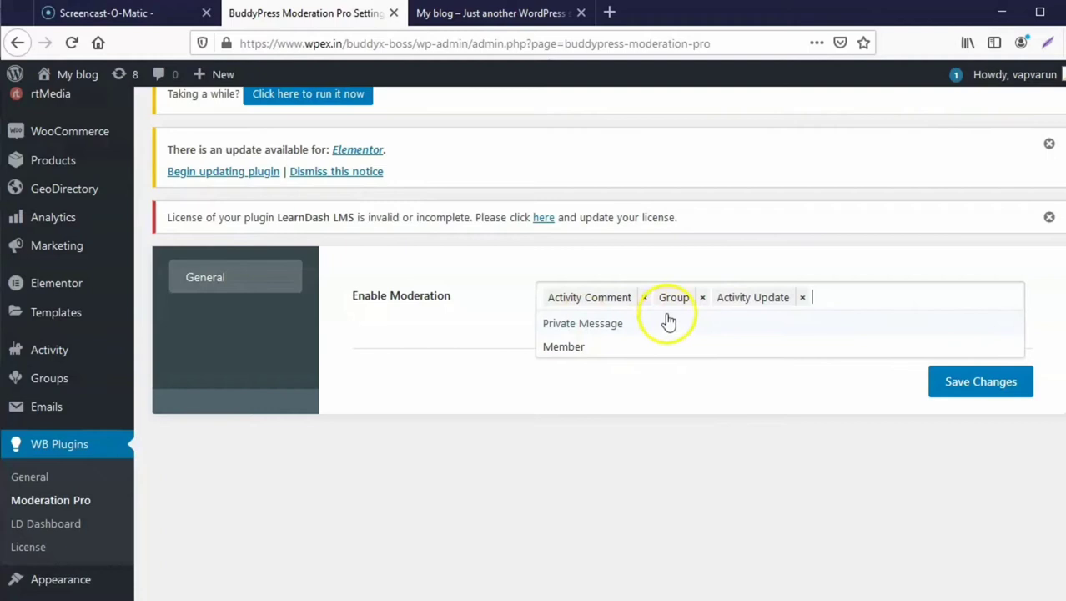
click(563, 346)
click(592, 323)
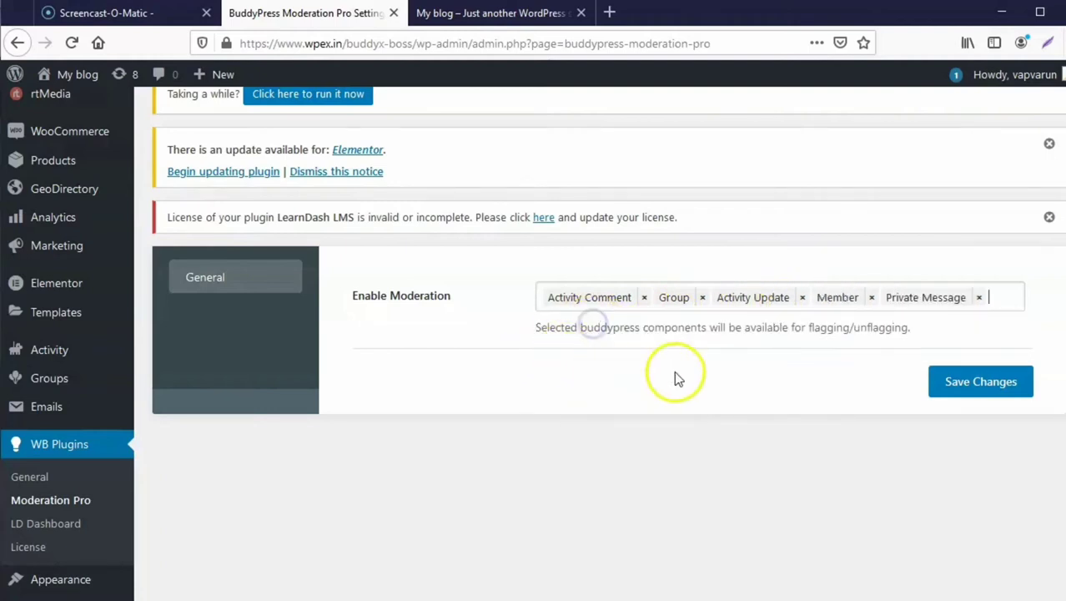
click(955, 386)
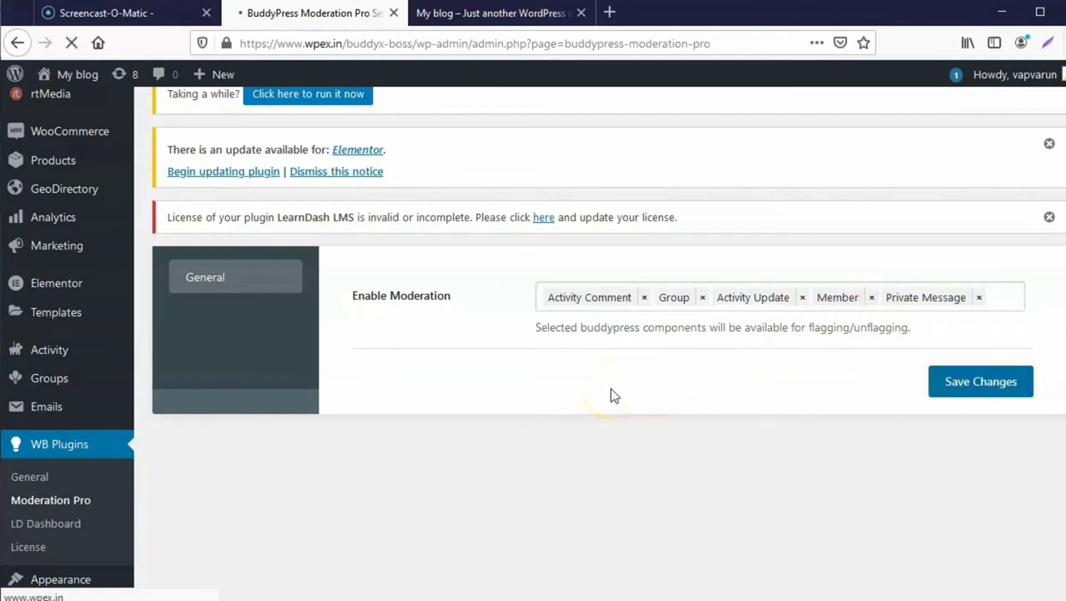
Open the Activity Update moderation settings and switch automatic moderation off and back on
scroll(609, 395, down, 3)
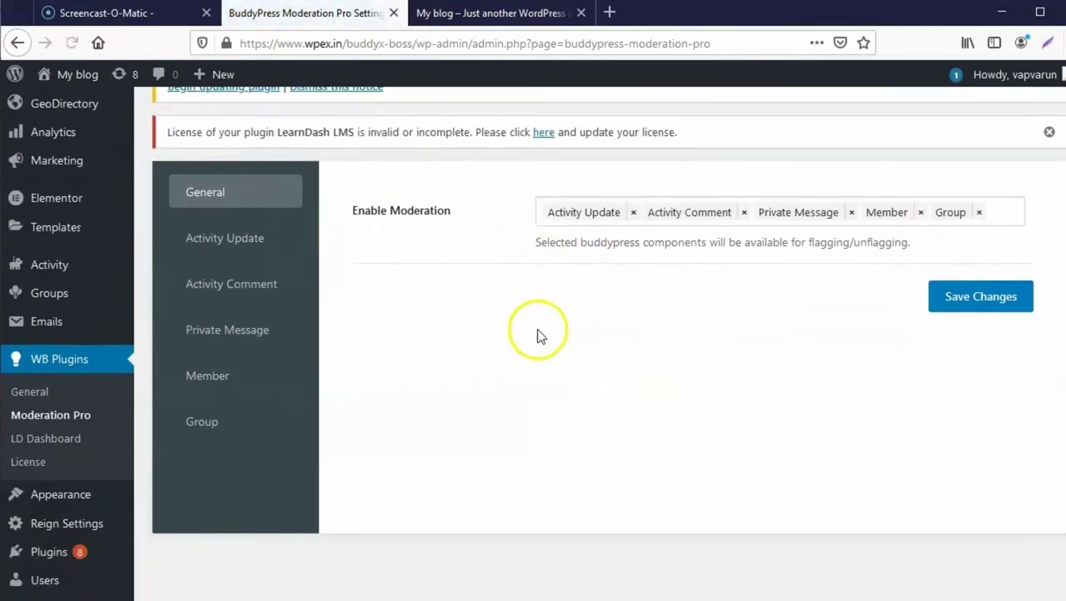
click(246, 238)
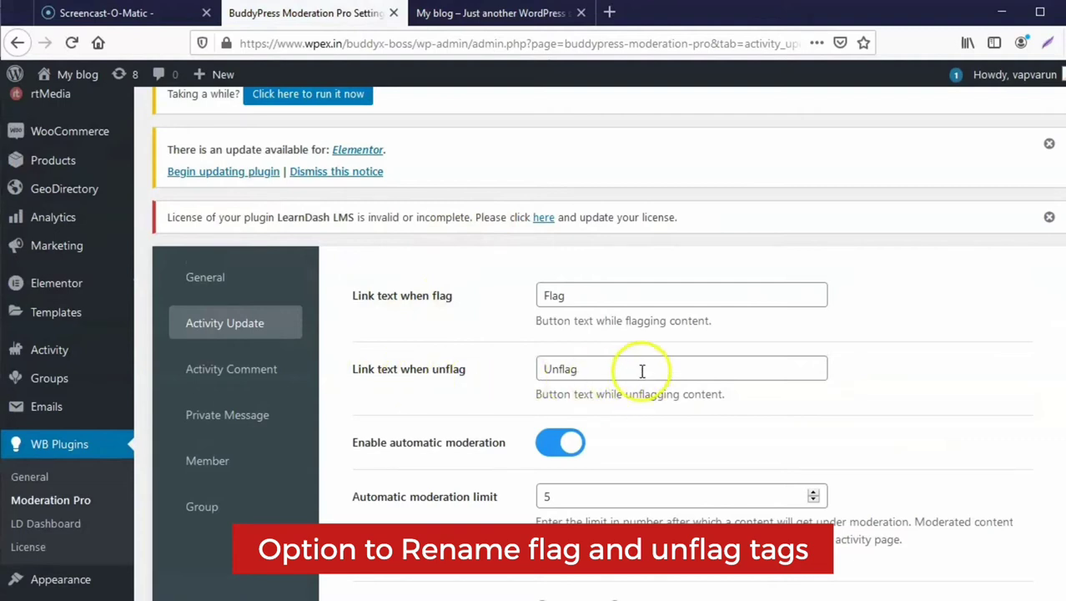
scroll(658, 365, down, 3)
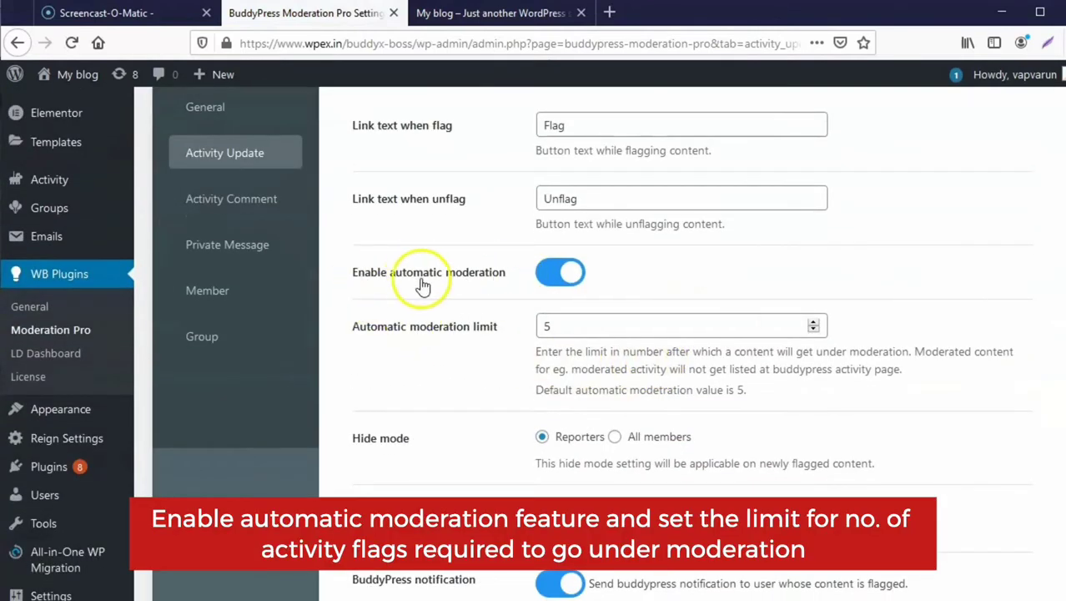
click(558, 280)
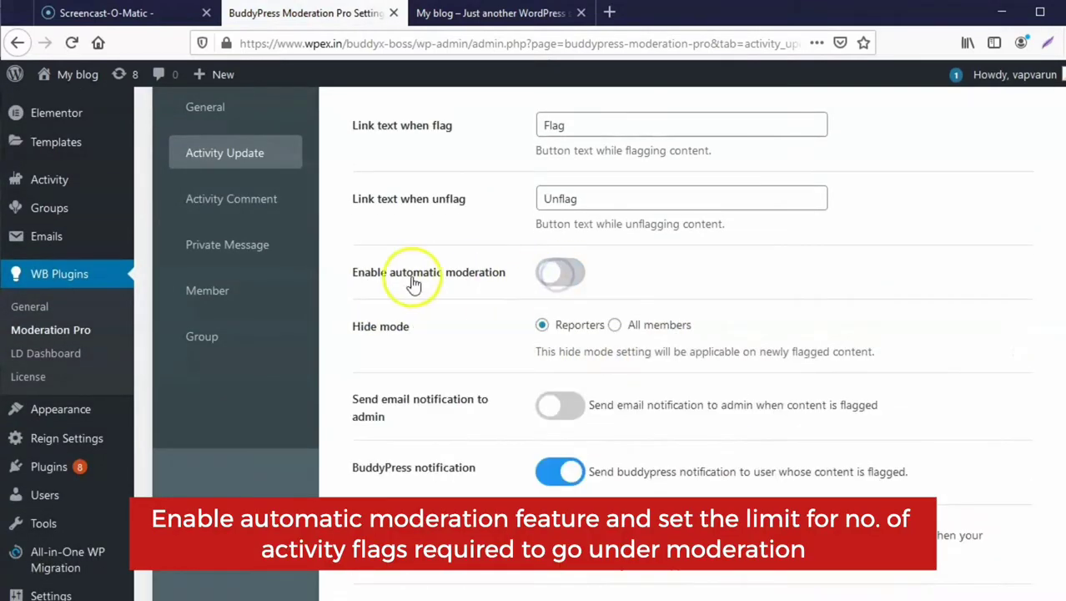
click(554, 274)
Set the automatic moderation limit for activity updates to 1 and the hide mode to All members
scroll(696, 296, down, 2)
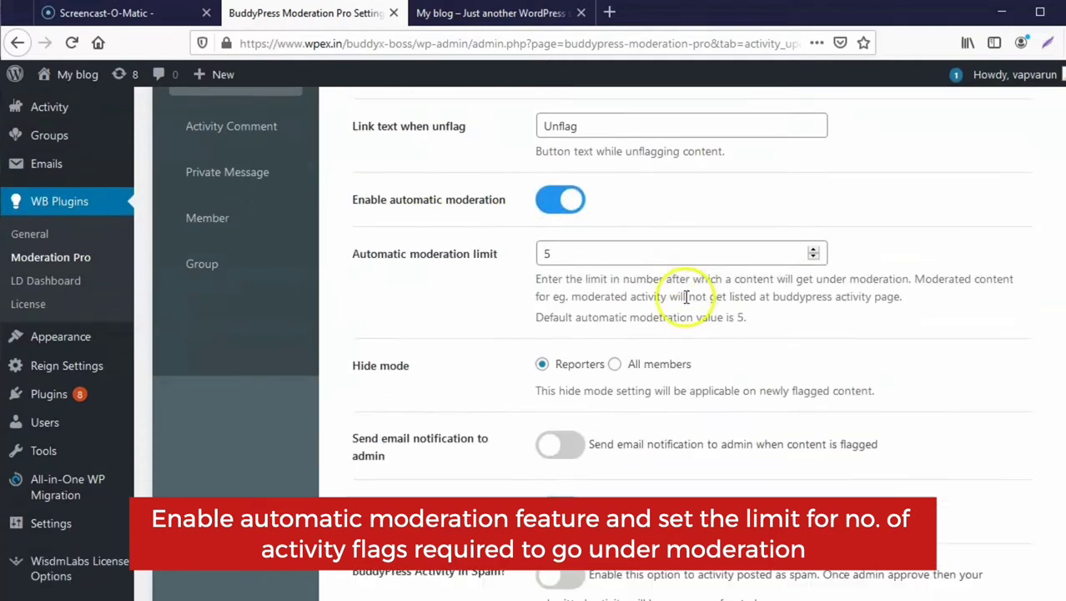
click(814, 239)
click(815, 238)
click(814, 239)
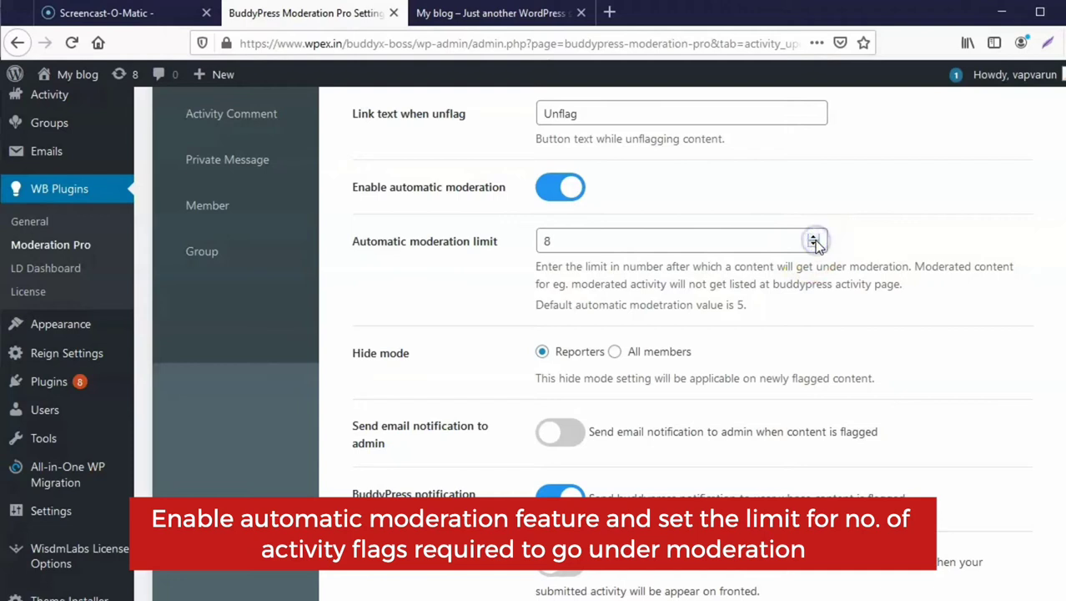
click(616, 242)
key(BackSpace)
text(1)
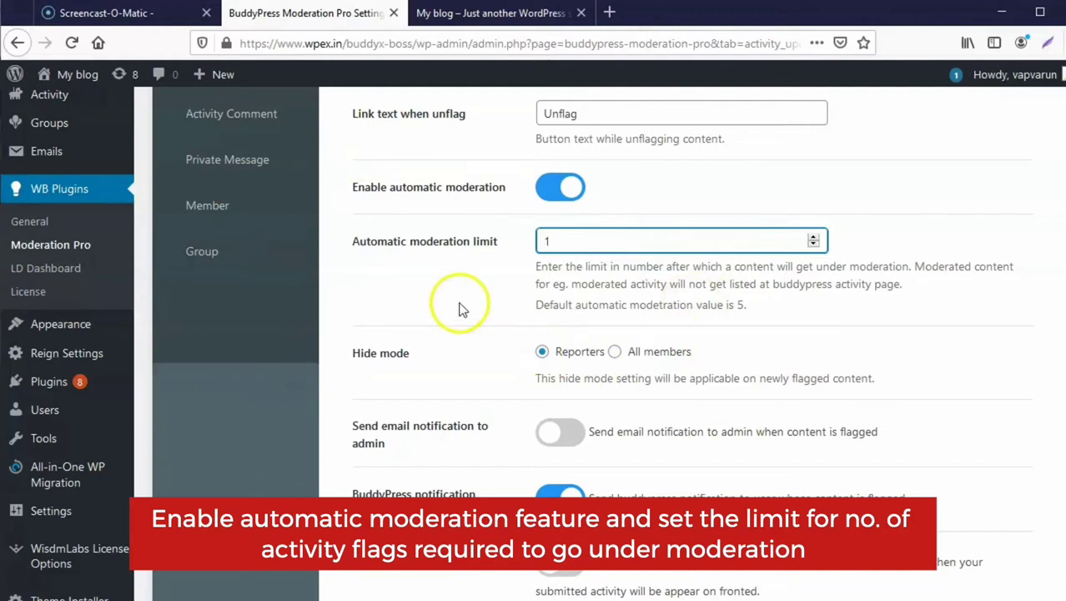
scroll(459, 304, down, 3)
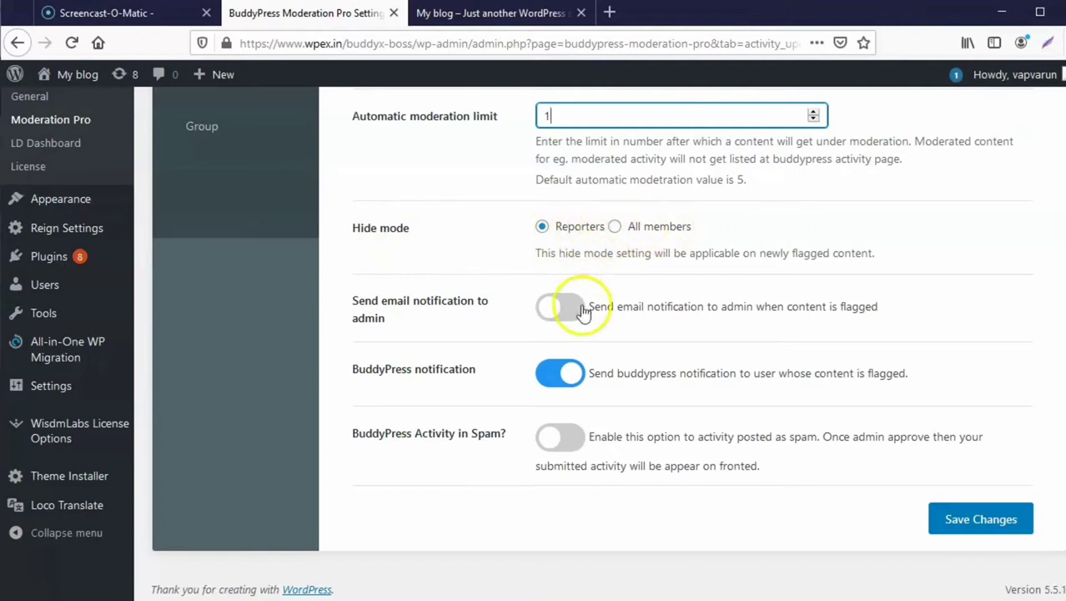
click(614, 228)
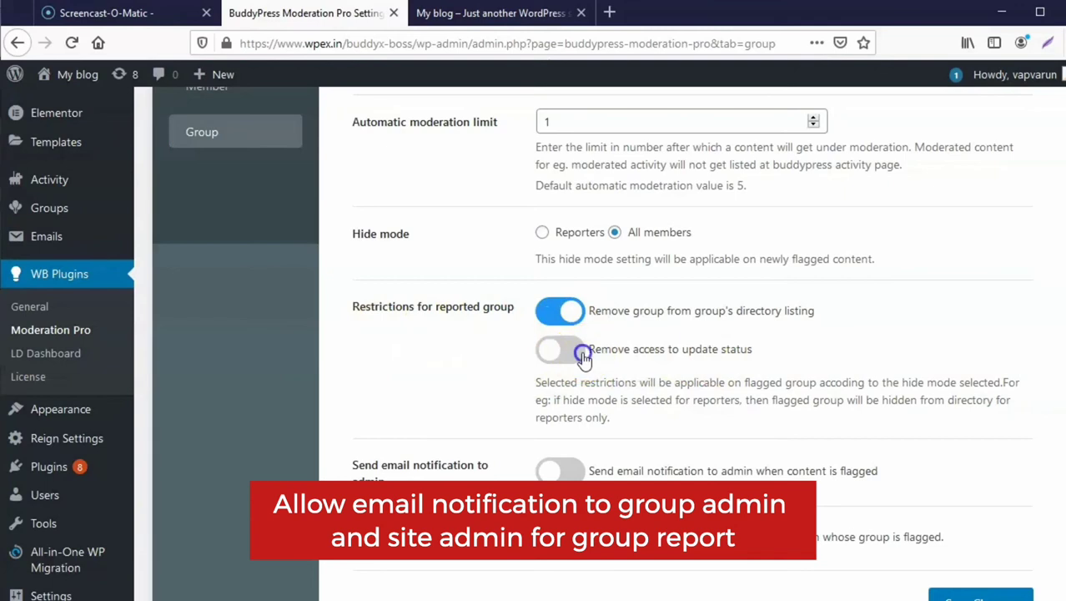
Enable the restriction that removes access to update status for reported groups and save the Group moderation settings
click(579, 350)
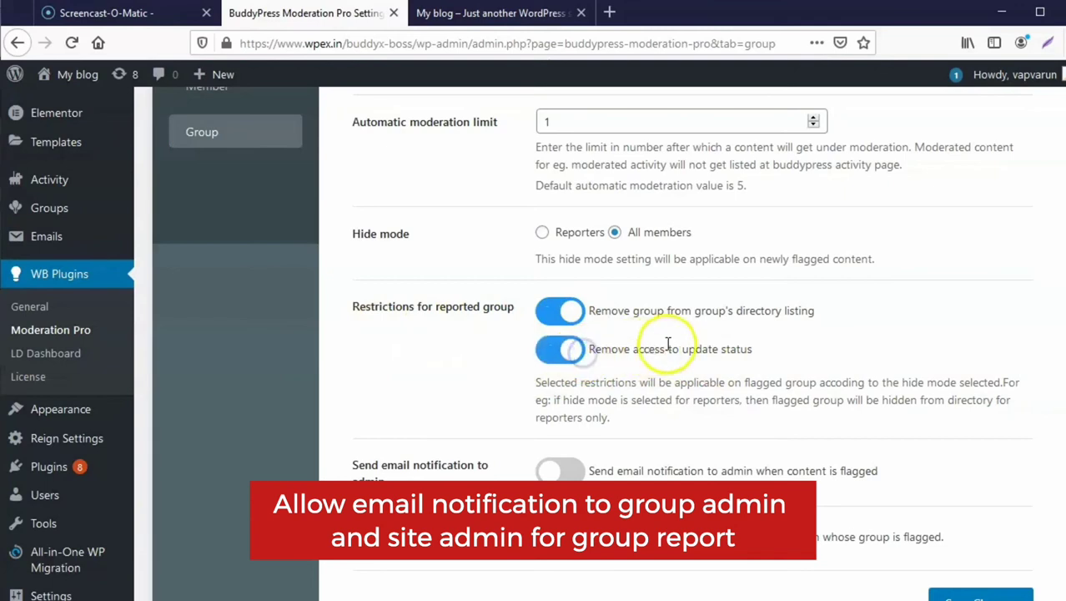
scroll(666, 344, down, 3)
scroll(647, 346, up, 2)
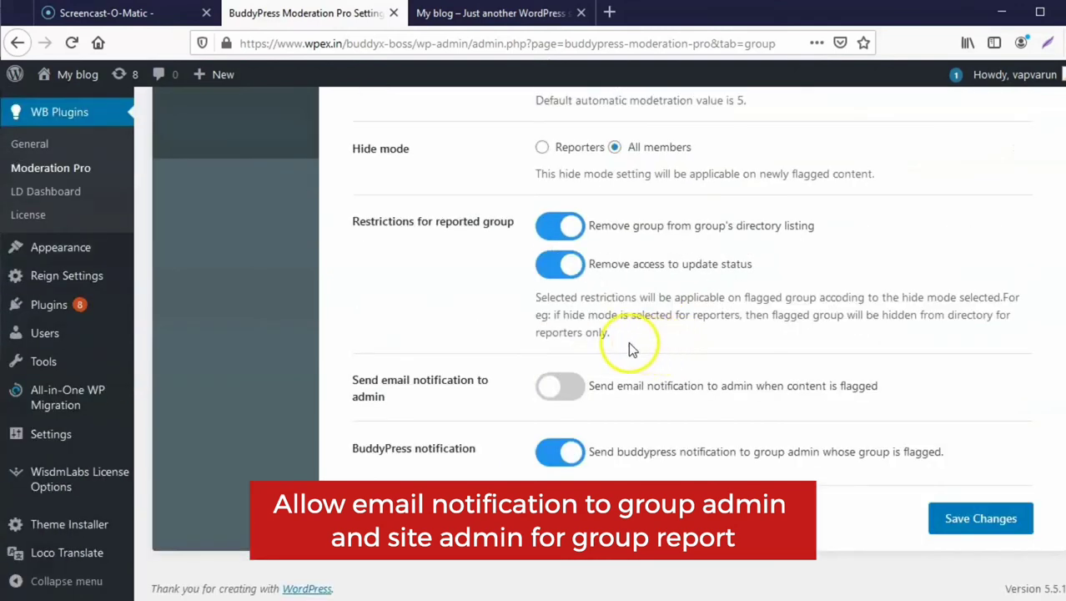
click(978, 519)
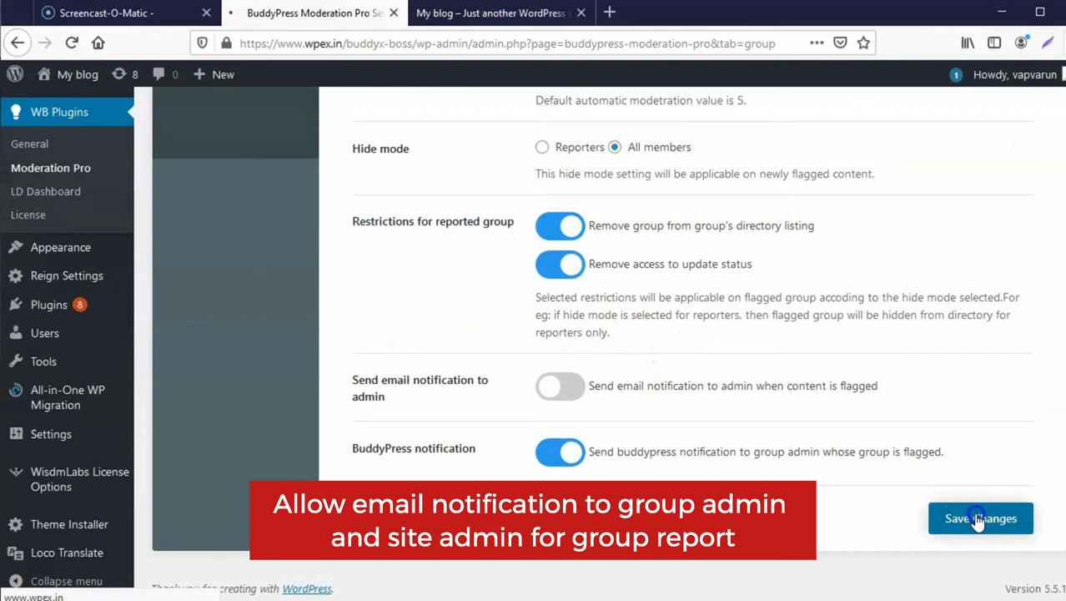